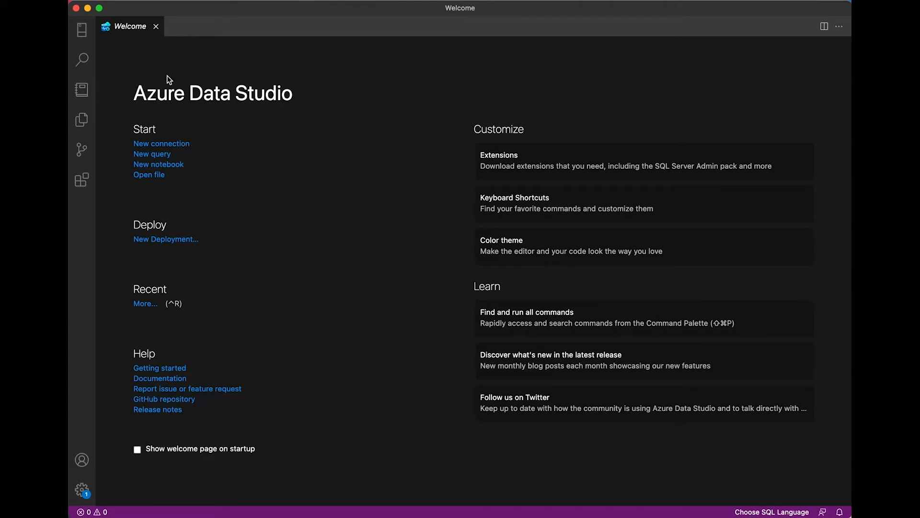
Step: Open a new connection from the Connections view and try entering a server address with port 1433, then clear it
{"action": "left_click", "coordinate": [83, 30]}
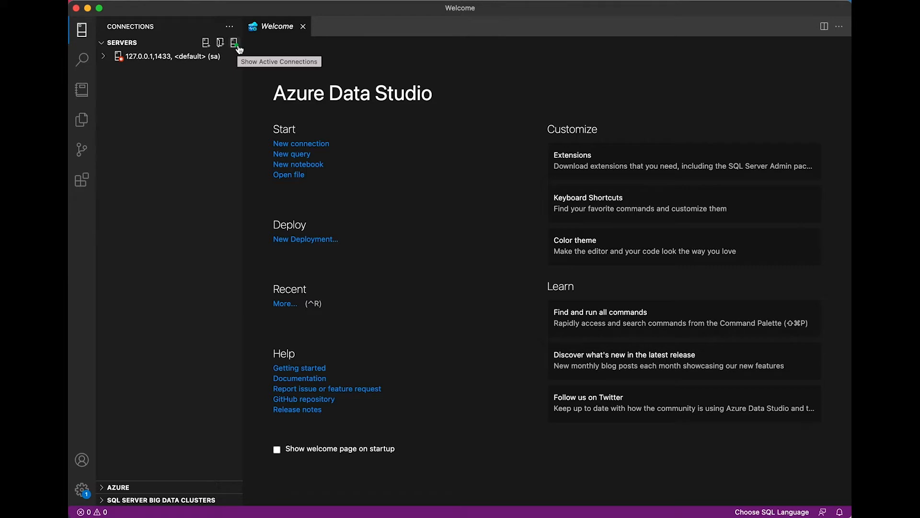
{"action": "left_click", "coordinate": [206, 44]}
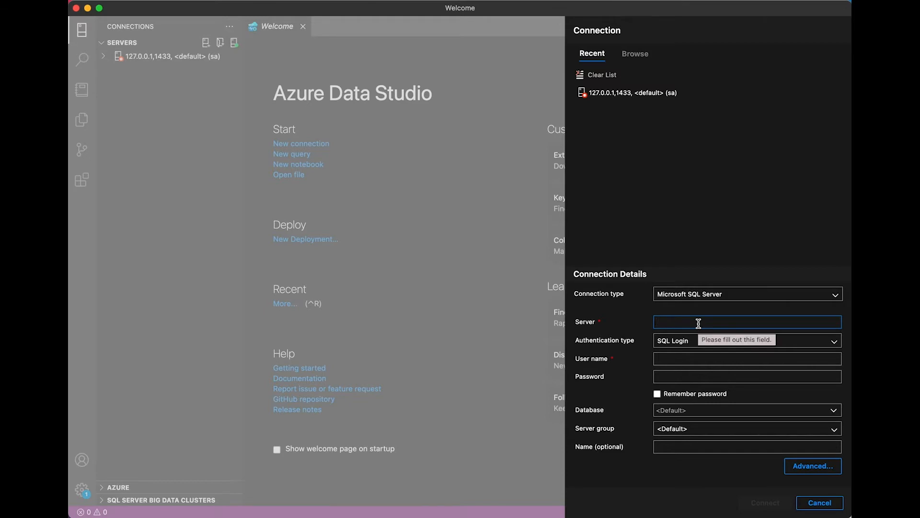
{"action": "type", "text": "IP Address"}
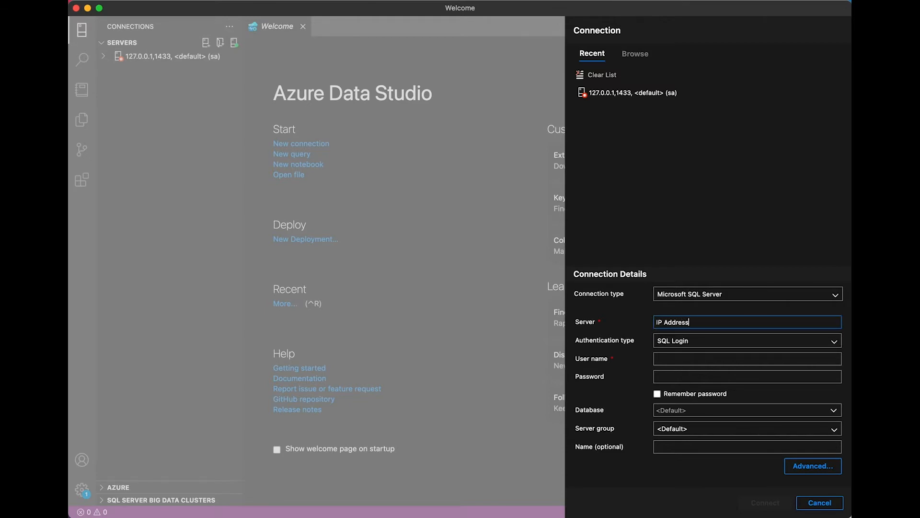
{"action": "key", "text": "BackSpace"}
{"action": "key", "text": "BackSpace"}
{"action": "key", "text": "BackSpace"}
{"action": "key", "text": "BackSpace"}
{"action": "key", "text": "BackSpace"}
{"action": "key", "text": "BackSpace"}
{"action": "key", "text": "BackSpace"}
{"action": "key", "text": "BackSpace"}
{"action": "key", "text": "BackSpace"}
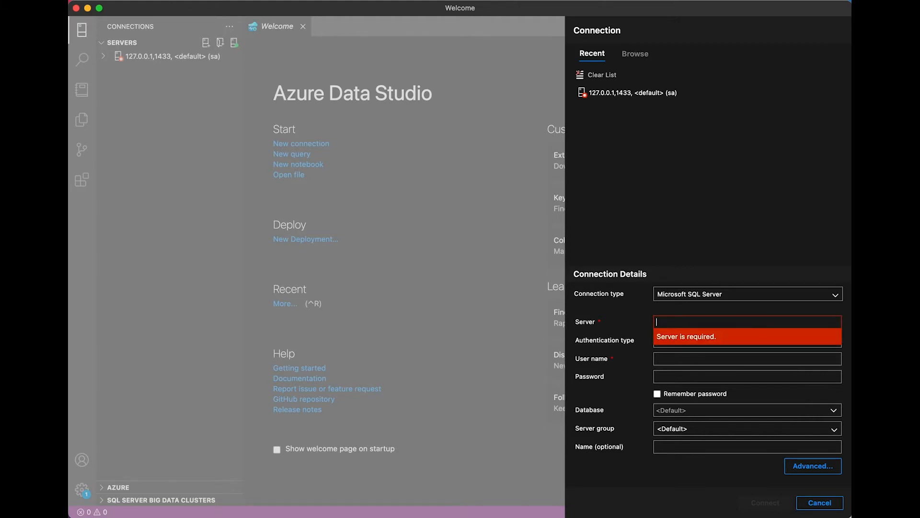
{"action": "type", "text": "HostName"}
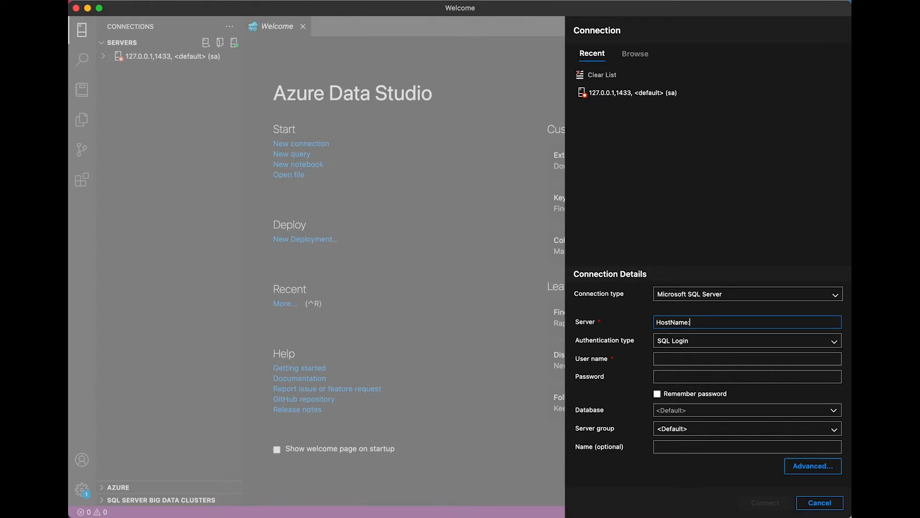
{"action": "type", "text": ":1433"}
{"action": "key", "text": "BackSpace"}
{"action": "key", "text": "BackSpace"}
{"action": "key", "text": "BackSpace"}
{"action": "key", "text": "BackSpace"}
{"action": "key", "text": "BackSpace"}
{"action": "key", "text": "BackSpace"}
{"action": "key", "text": "BackSpace"}
{"action": "key", "text": "BackSpace"}
{"action": "key", "text": "BackSpace"}
{"action": "key", "text": "BackSpace"}
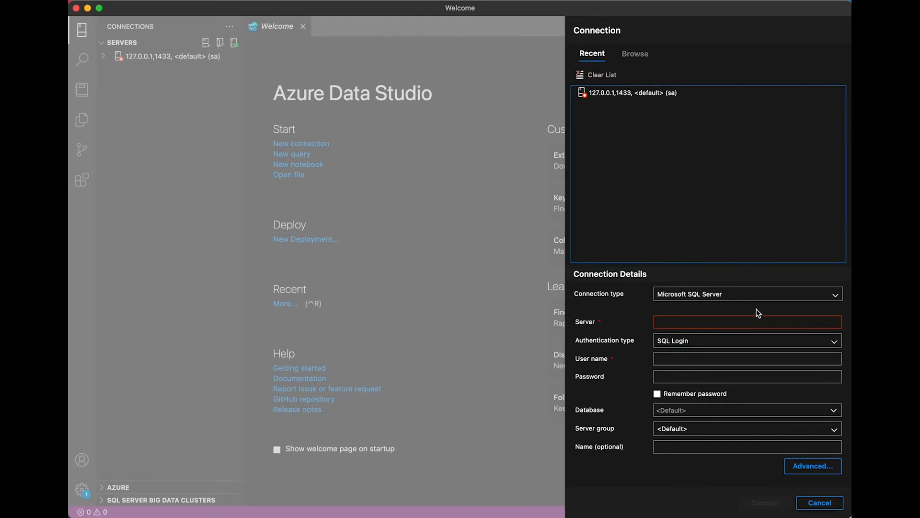
Step: Review the authentication type options, try entering a user name, and cancel the connection dialog
{"action": "left_click", "coordinate": [815, 342]}
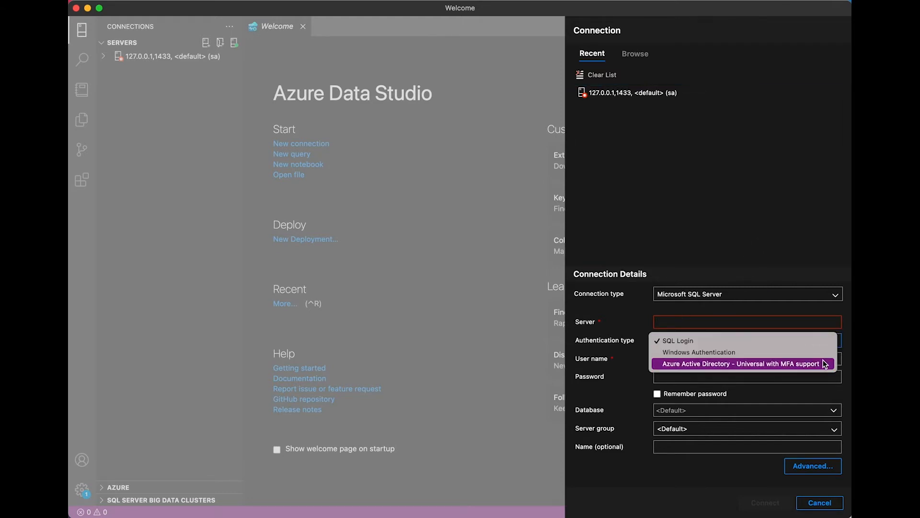
{"action": "left_click", "coordinate": [611, 364]}
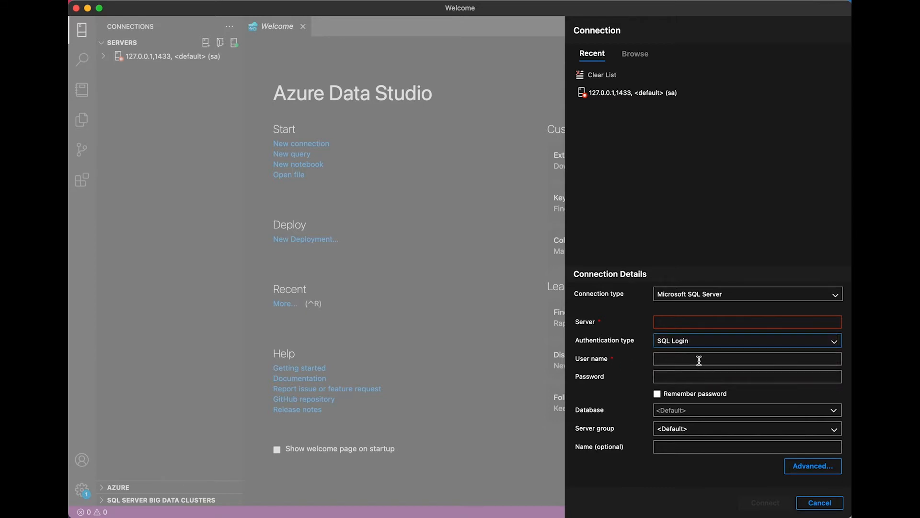
{"action": "left_click", "coordinate": [720, 364]}
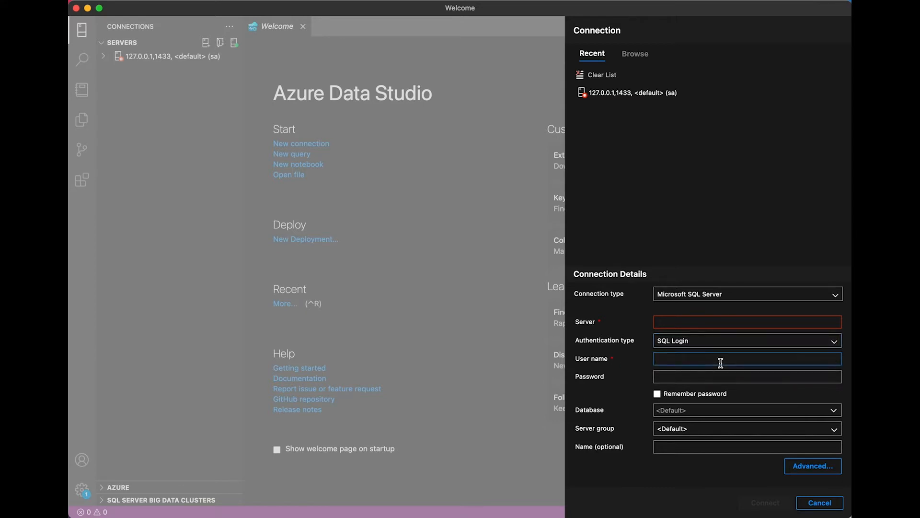
{"action": "type", "text": "sa"}
{"action": "key", "text": "BackSpace"}
{"action": "key", "text": "BackSpace"}
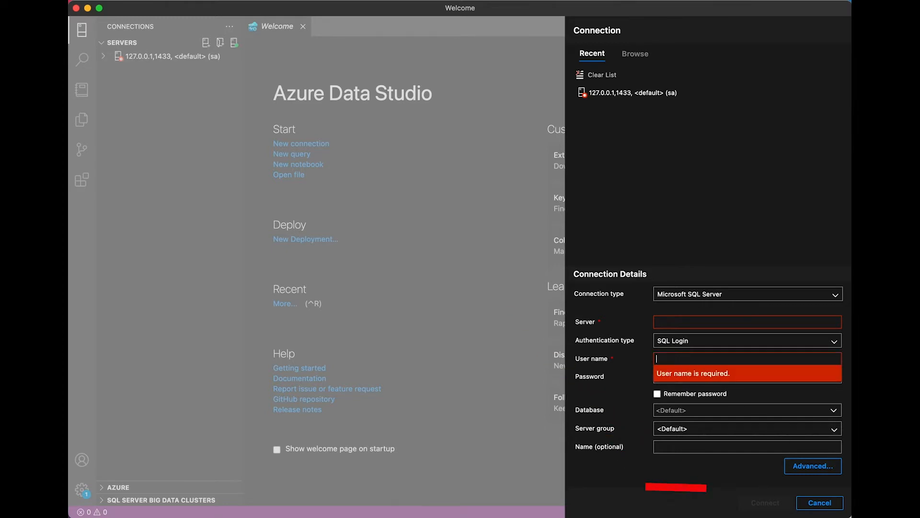
{"action": "left_click", "coordinate": [822, 503]}
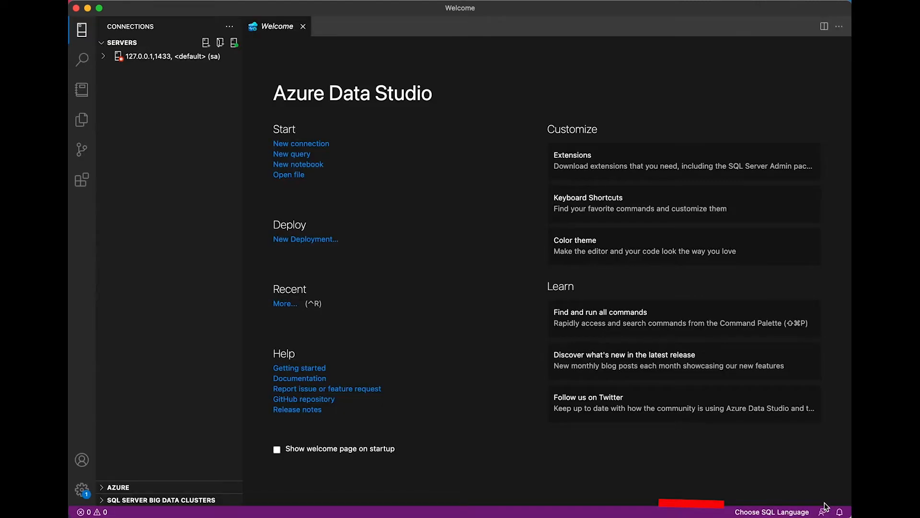
Step: Connect to the saved 127.0.0.1,1433 server
{"action": "left_click", "coordinate": [158, 58]}
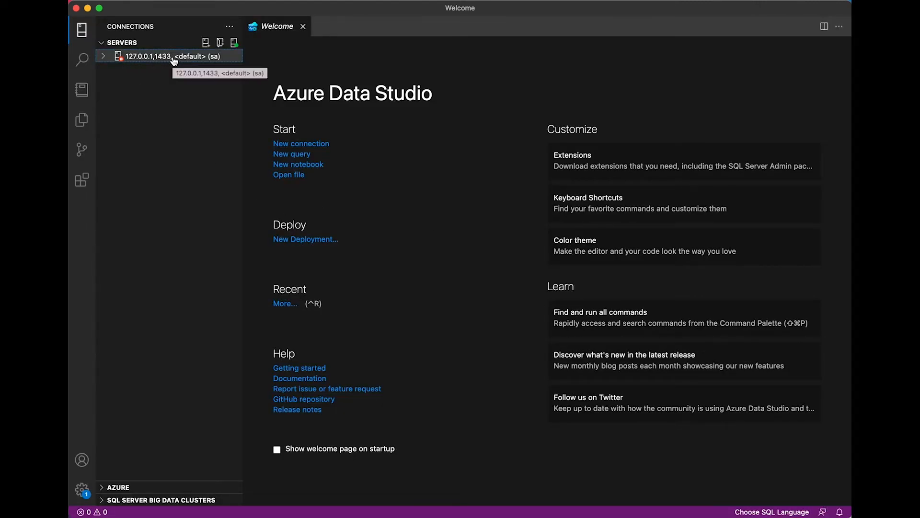
{"action": "double_click", "coordinate": [175, 61]}
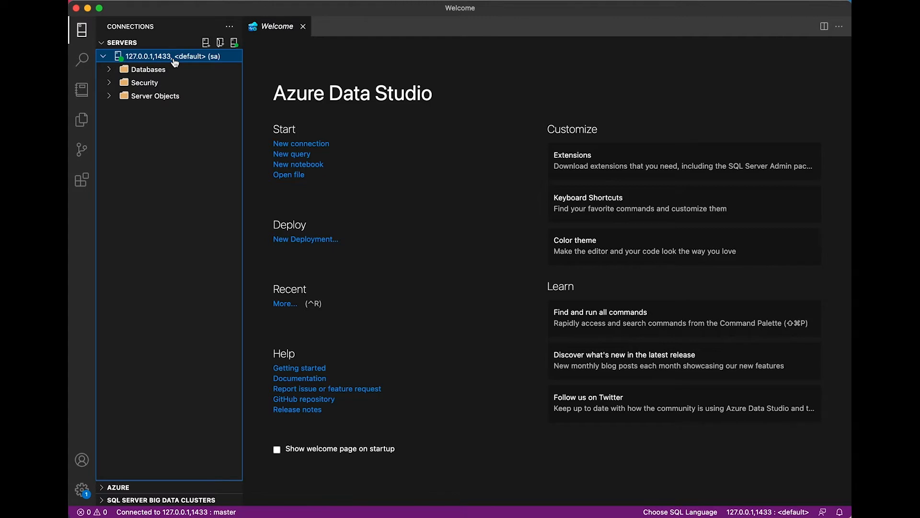
Step: Expand and browse the Databases, System Databases, Server Objects and Security folders of the server
{"action": "left_click", "coordinate": [110, 71]}
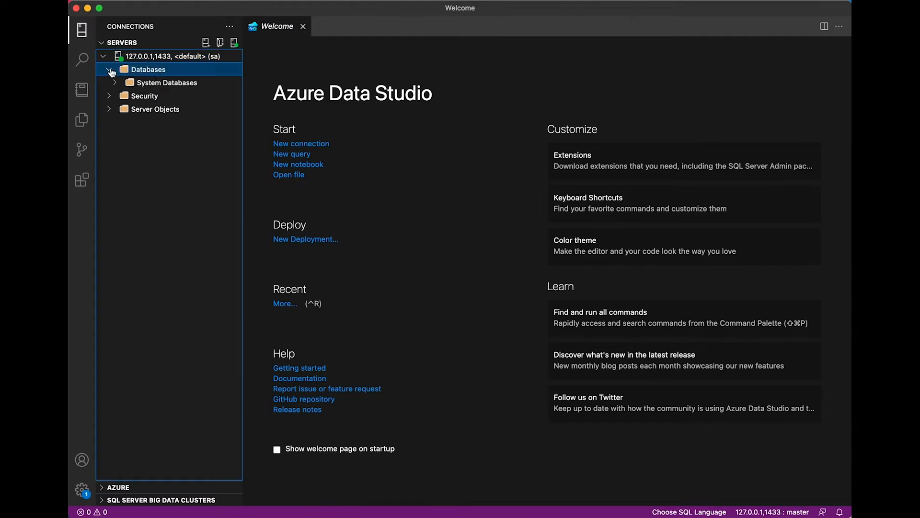
{"action": "left_click", "coordinate": [115, 83]}
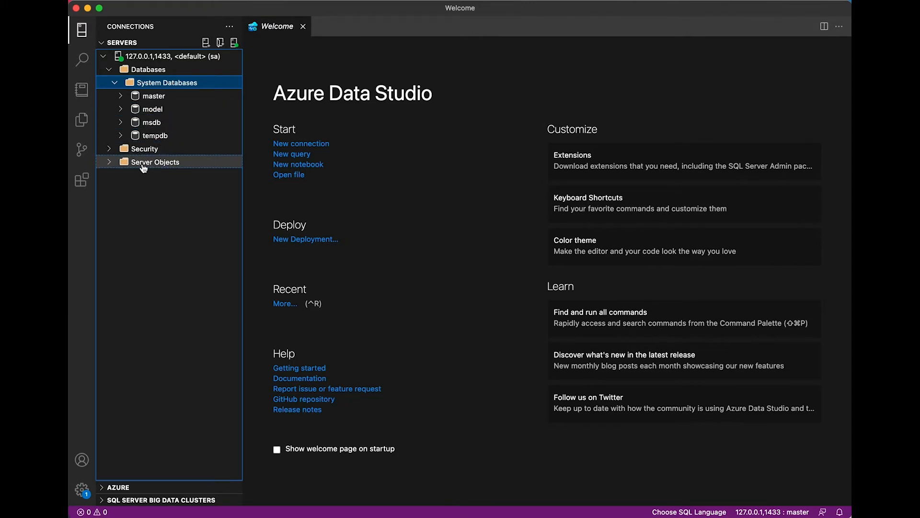
{"action": "left_click", "coordinate": [114, 166]}
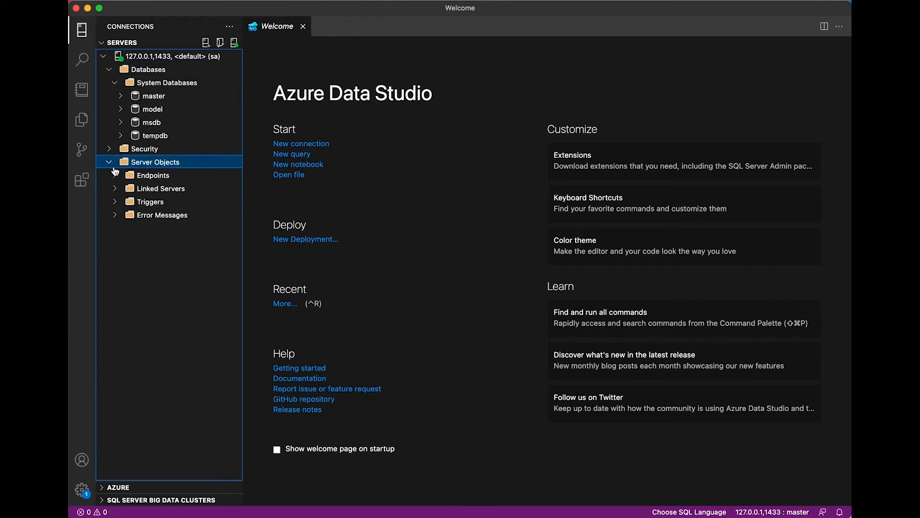
{"action": "left_click", "coordinate": [109, 163]}
{"action": "left_click", "coordinate": [109, 151]}
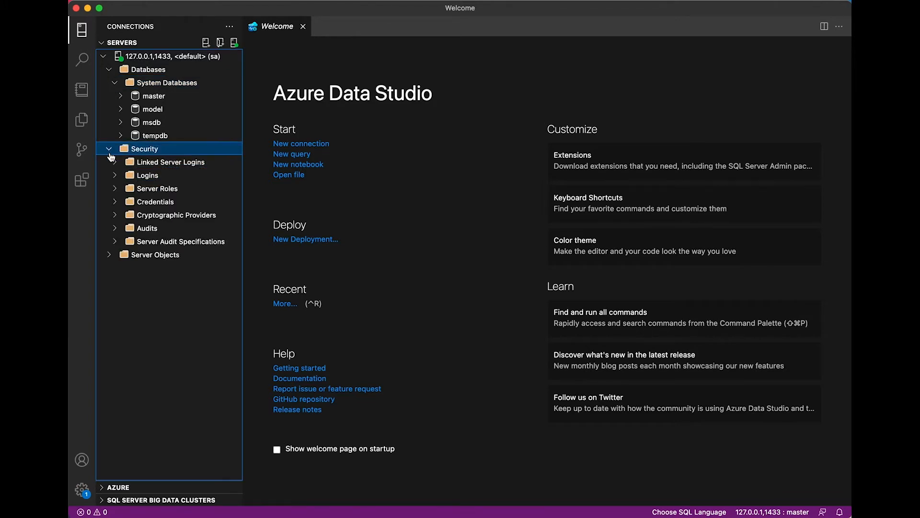
{"action": "left_click", "coordinate": [109, 153]}
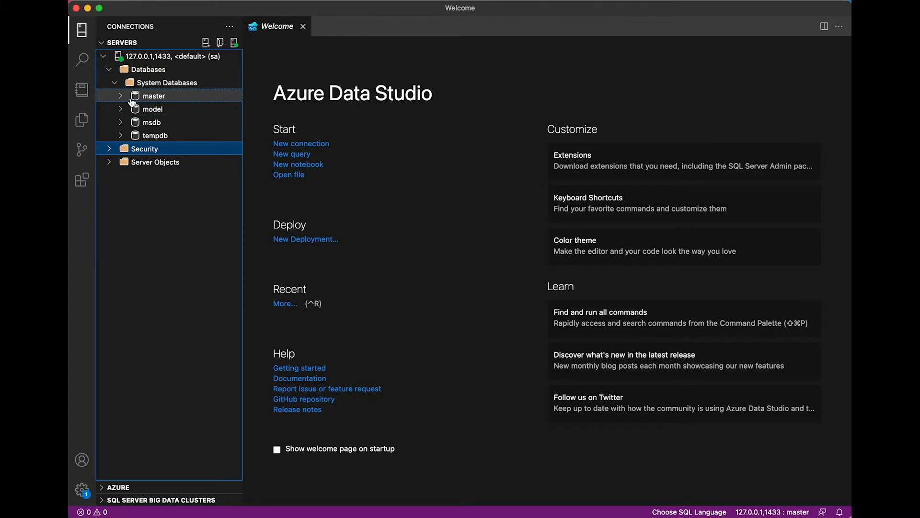
Step: Open a new query on the master database and write select top 10 * from dbo.spt_fallback_db
{"action": "right_click", "coordinate": [159, 100]}
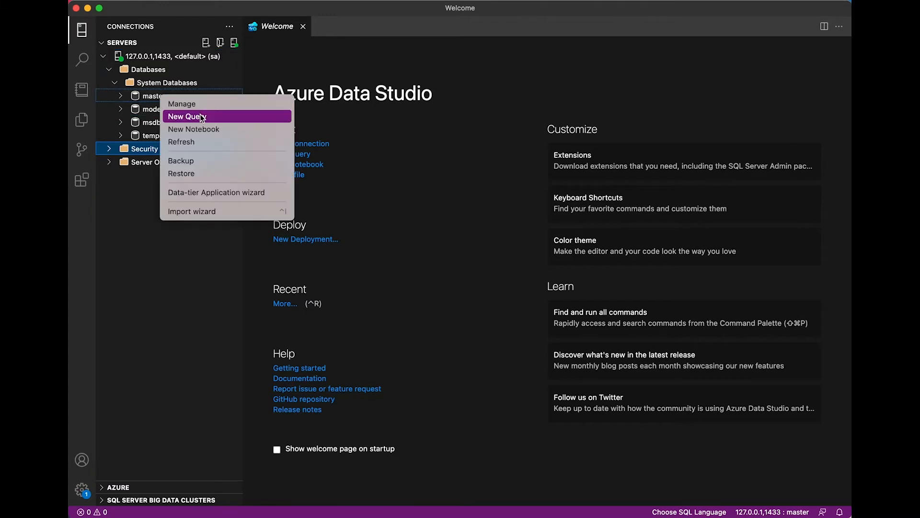
{"action": "left_click", "coordinate": [261, 118]}
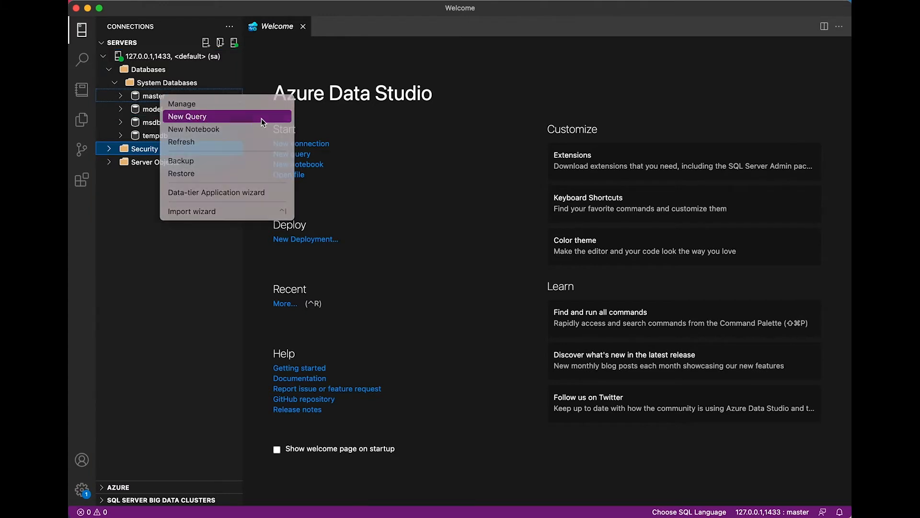
{"action": "type", "text": "select top 10 * from dbo"}
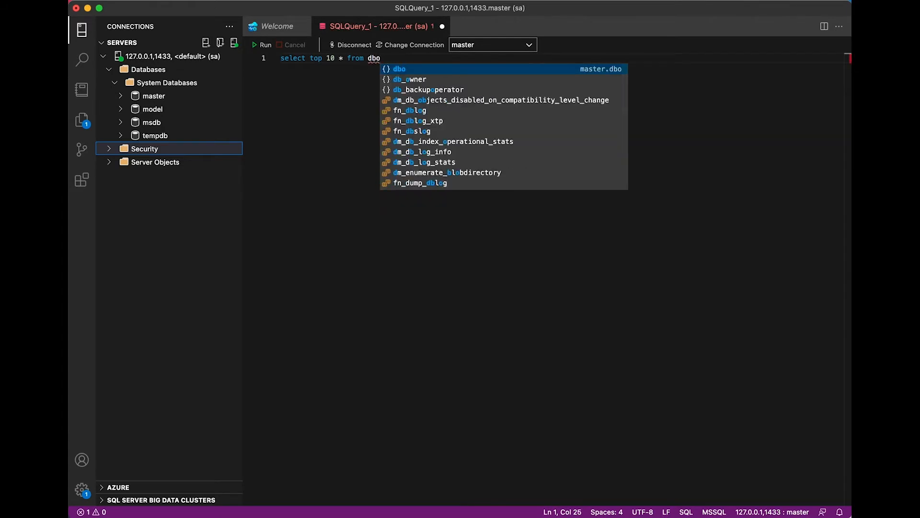
{"action": "type", "text": ".s"}
{"action": "key", "text": "Tab"}
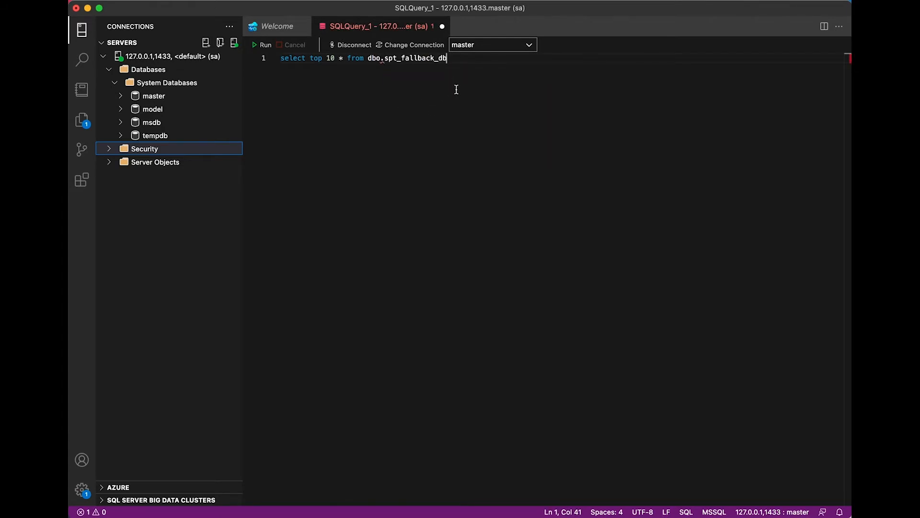
Step: Run the query and check both its results and messages
{"action": "left_click", "coordinate": [268, 45]}
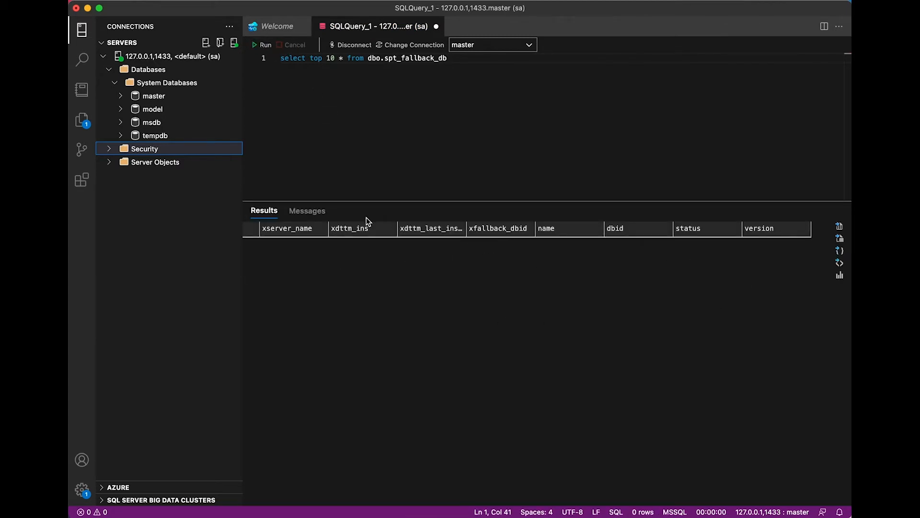
{"action": "left_click", "coordinate": [310, 216]}
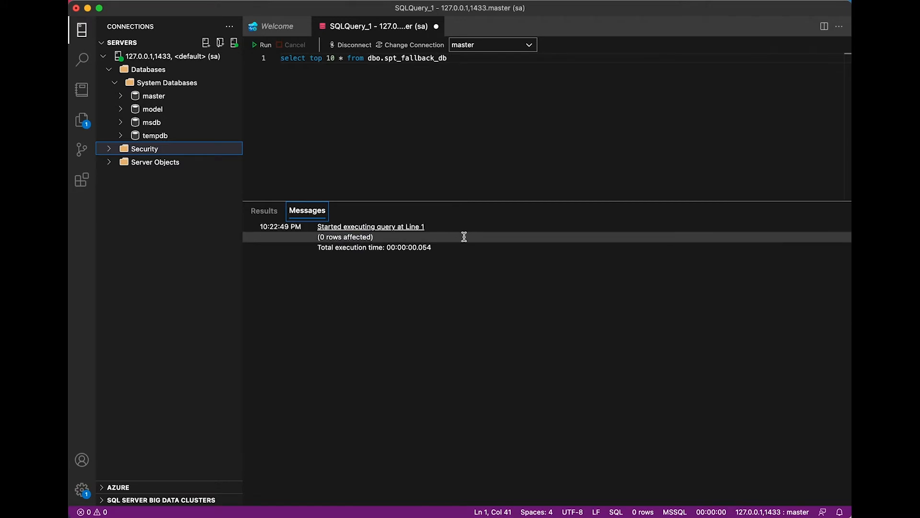
{"action": "left_click", "coordinate": [267, 213]}
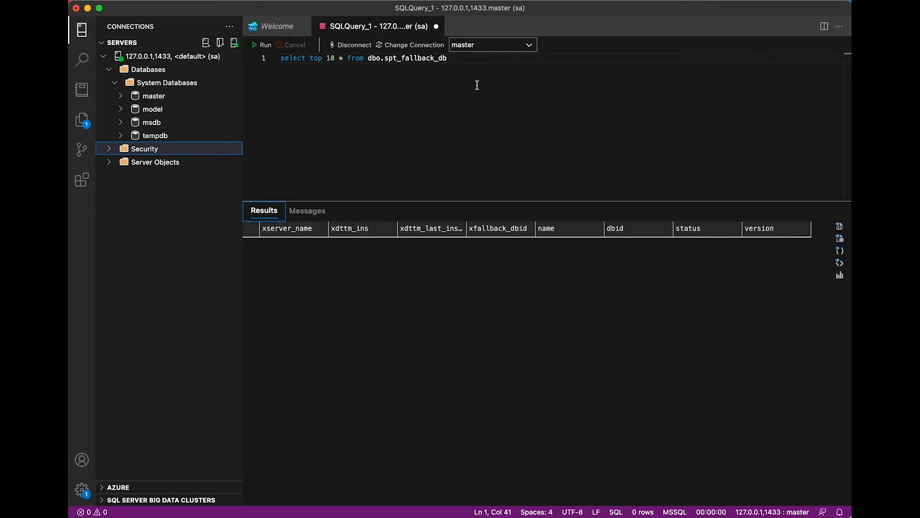
Step: Close the query tab without saving it
{"action": "left_click", "coordinate": [415, 84]}
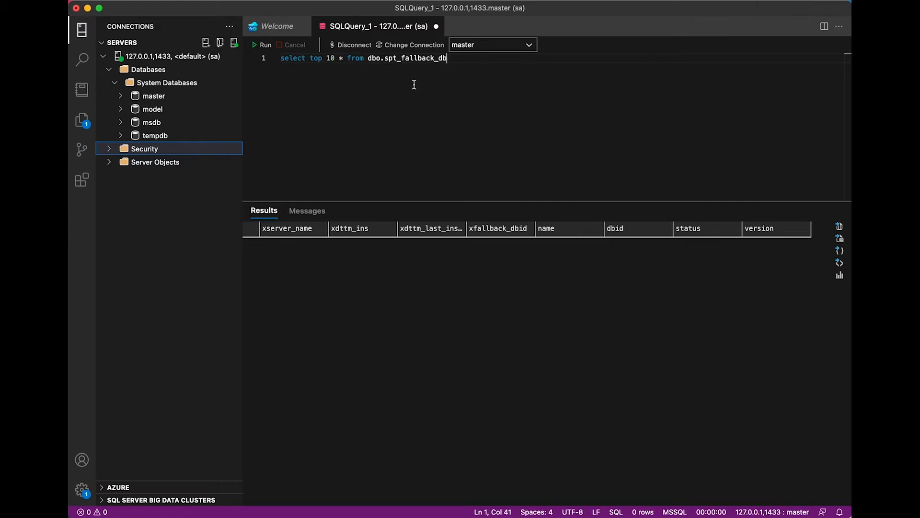
{"action": "left_click", "coordinate": [436, 27]}
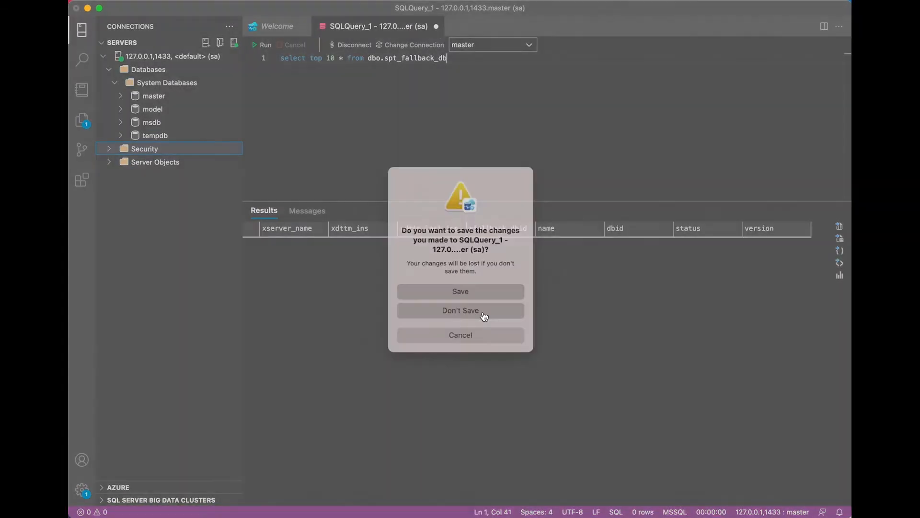
{"action": "left_click", "coordinate": [483, 311]}
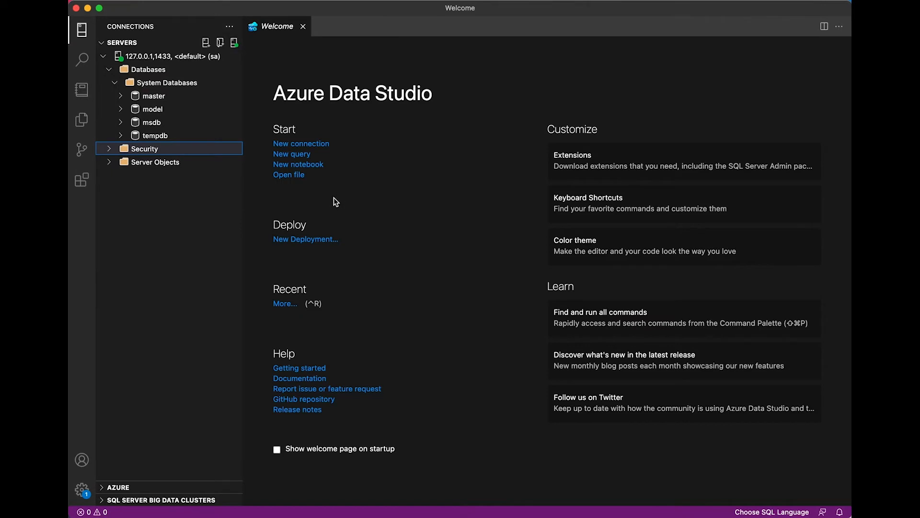
Step: Disconnect from the 127.0.0.1,1433 server
{"action": "left_click", "coordinate": [170, 58]}
{"action": "right_click", "coordinate": [170, 61]}
{"action": "left_click", "coordinate": [211, 102]}
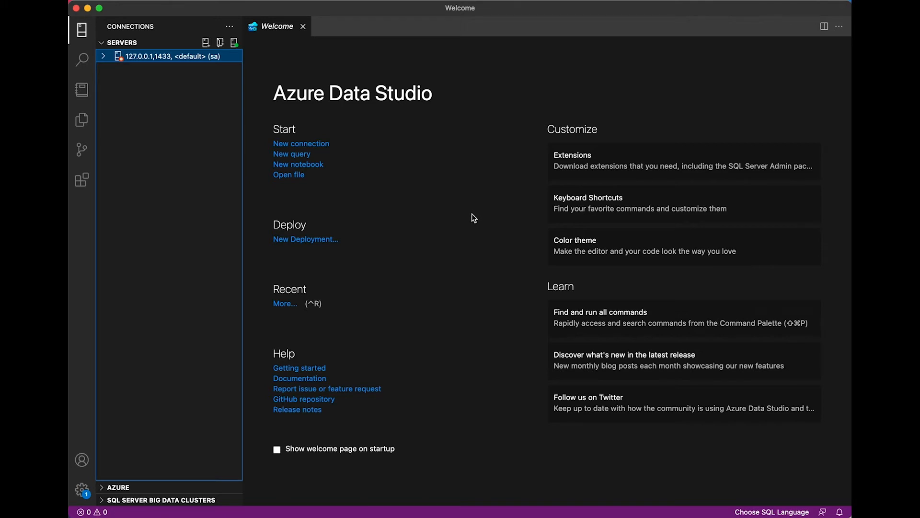
Step: Open the details of the installed Admin Pack for SQL Server extension
{"action": "left_click", "coordinate": [82, 183]}
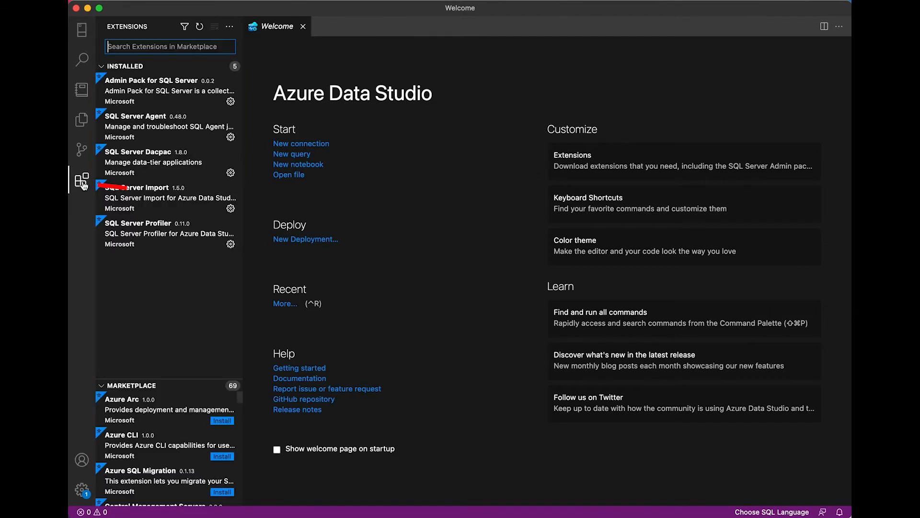
{"action": "left_click", "coordinate": [185, 95]}
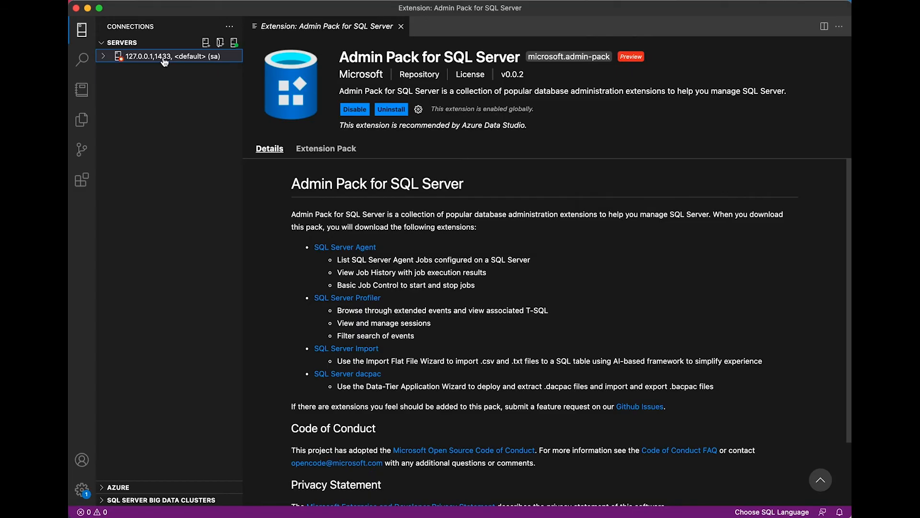
Step: Reconnect to the server and start a new Profiler session using the Standard_OnPrem template
{"action": "left_click", "coordinate": [162, 60]}
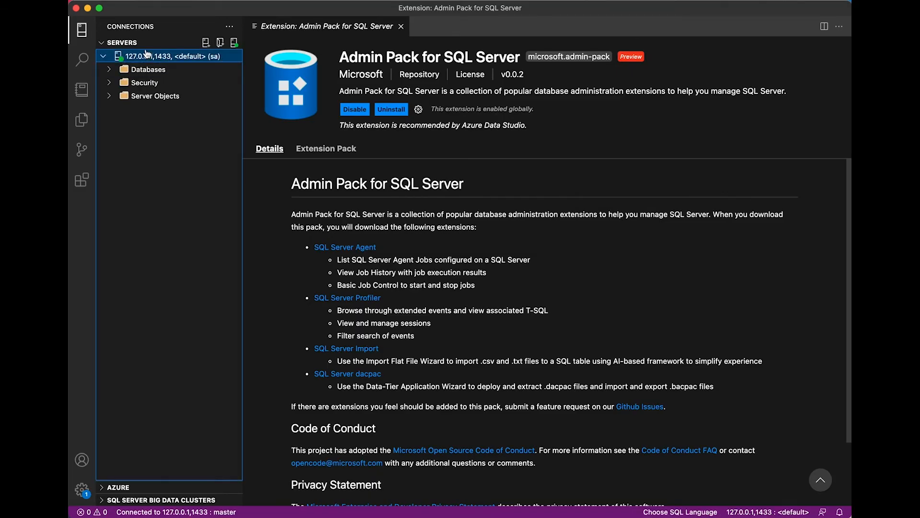
{"action": "right_click", "coordinate": [146, 56]}
{"action": "left_click", "coordinate": [203, 194]}
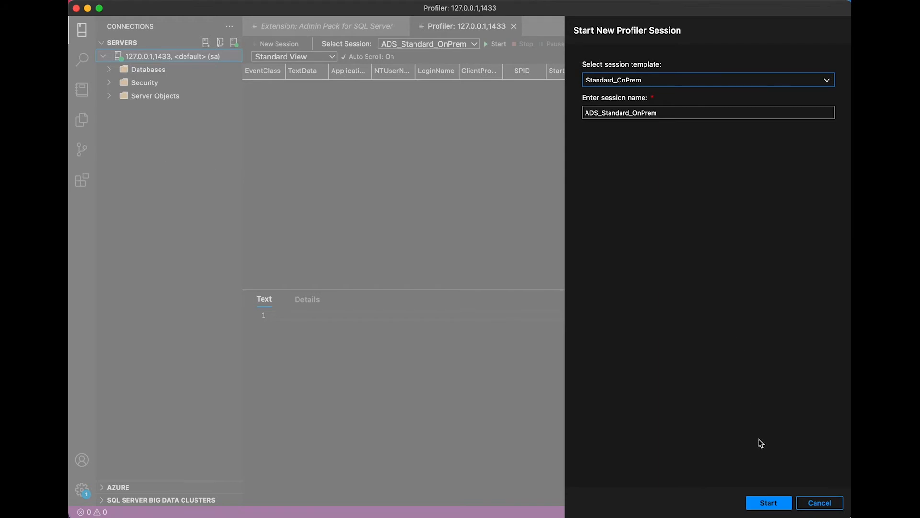
{"action": "left_click", "coordinate": [768, 503]}
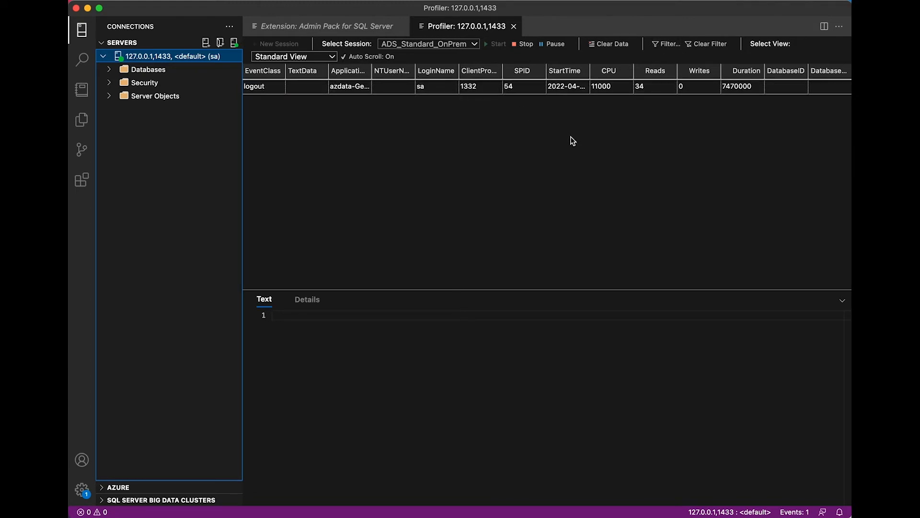
Step: Open the Profiler filters and add a clause excluding EventClass logout (operator <>, value logout)
{"action": "left_click", "coordinate": [665, 44]}
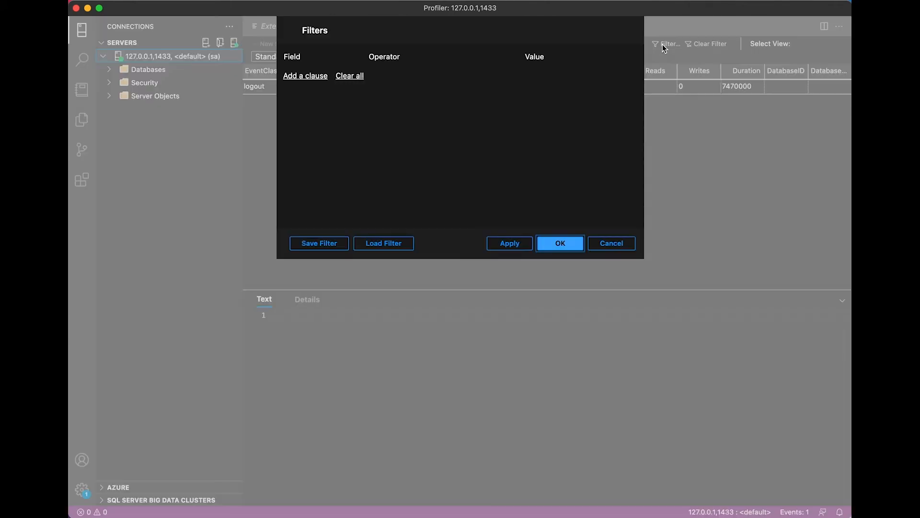
{"action": "left_click", "coordinate": [320, 77]}
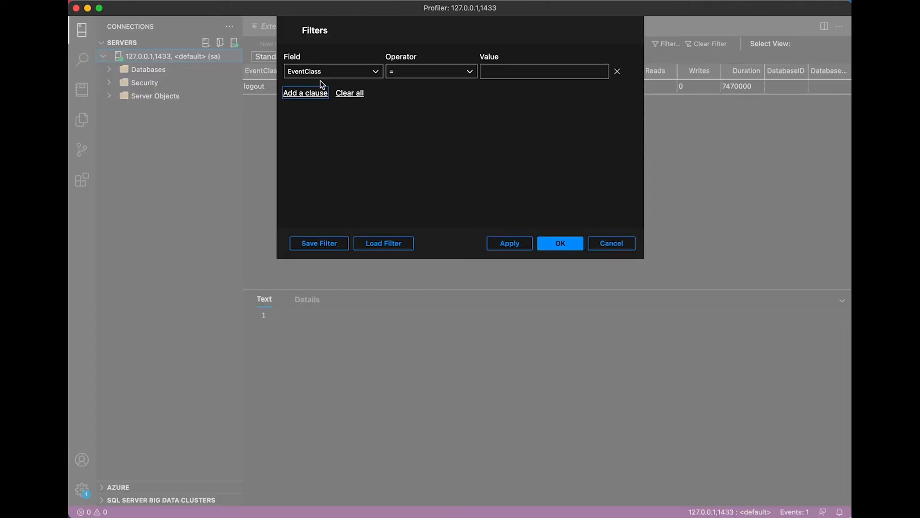
{"action": "left_click", "coordinate": [450, 72]}
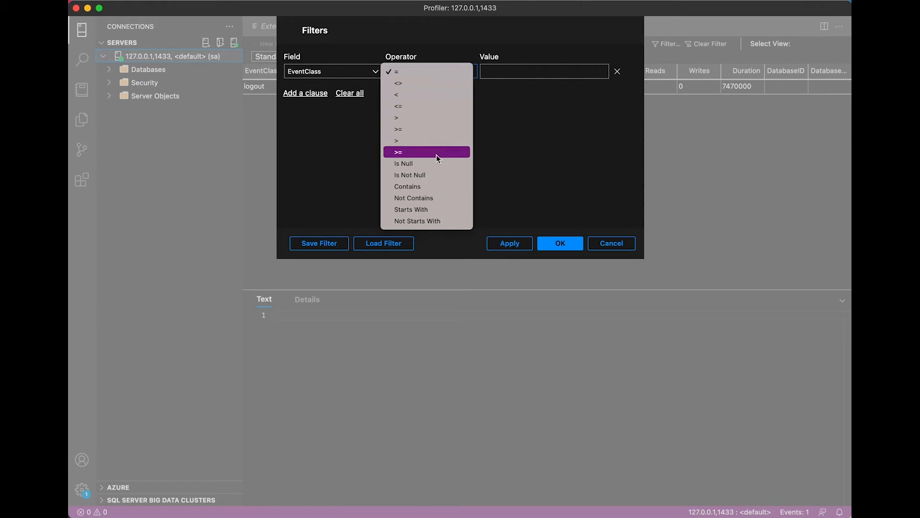
{"action": "left_click", "coordinate": [442, 81]}
{"action": "left_click", "coordinate": [505, 71]}
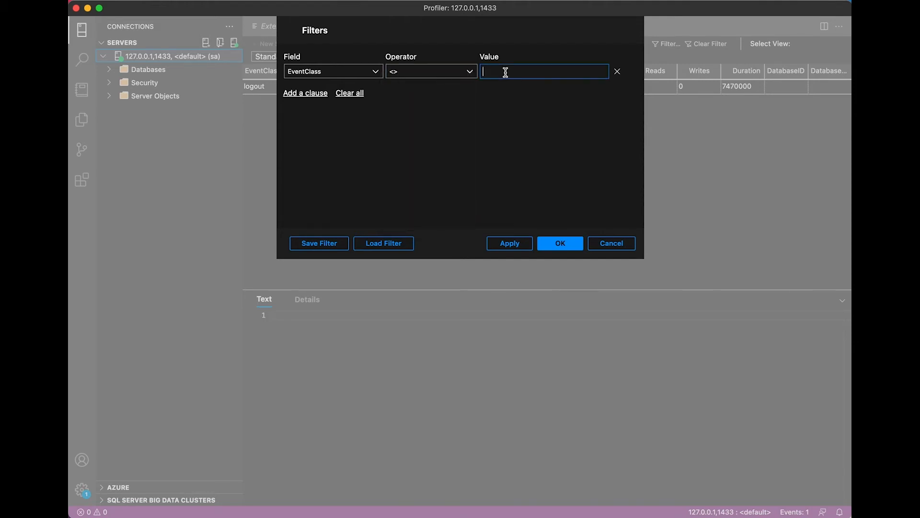
{"action": "type", "text": "logout"}
Step: Add a second filter clause with EventClass <> login
{"action": "left_click", "coordinate": [321, 94]}
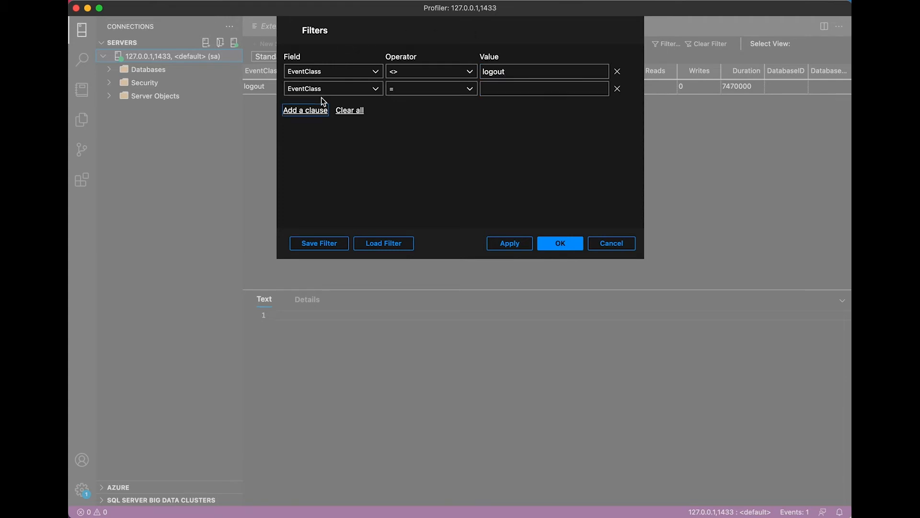
{"action": "left_click", "coordinate": [439, 91]}
{"action": "left_click", "coordinate": [422, 109]}
{"action": "left_click", "coordinate": [502, 89]}
{"action": "type", "text": "login"}
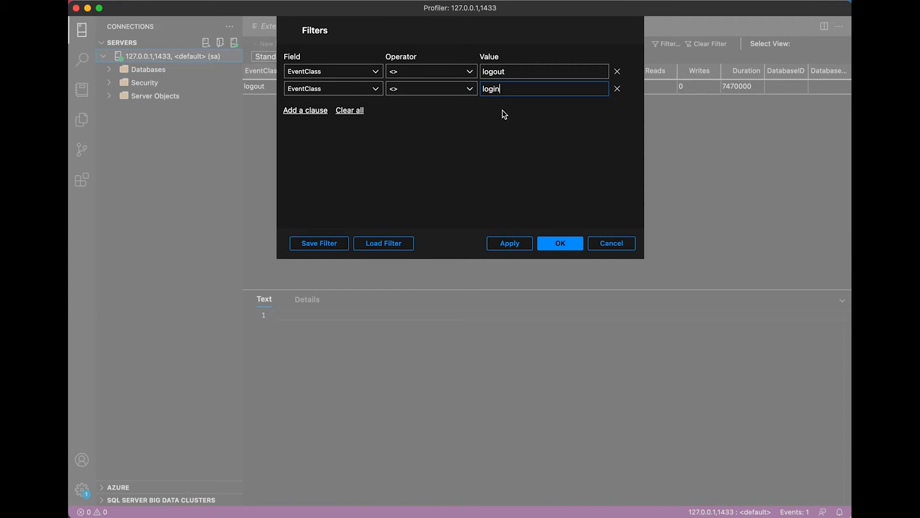
Step: Add a third clause with Duration >= 2000000 and apply the filters to the trace
{"action": "left_click", "coordinate": [305, 111]}
{"action": "left_click", "coordinate": [369, 108]}
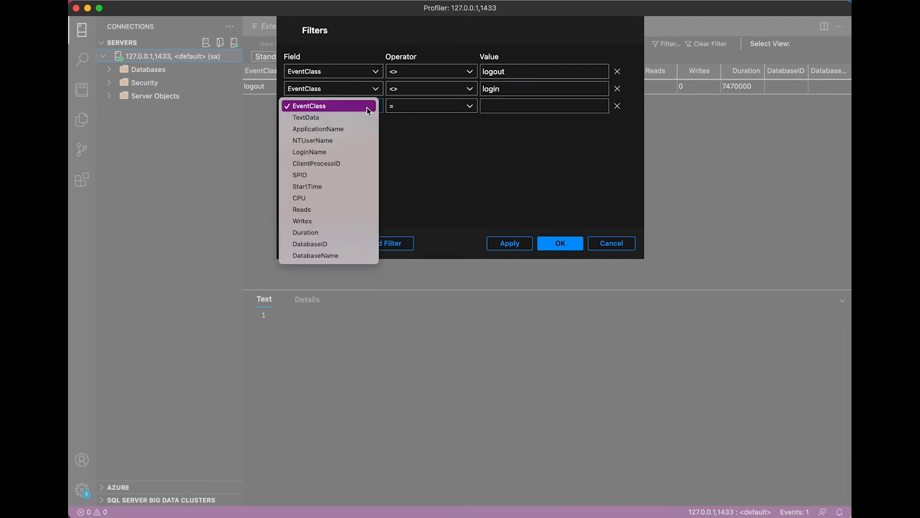
{"action": "left_click", "coordinate": [359, 232]}
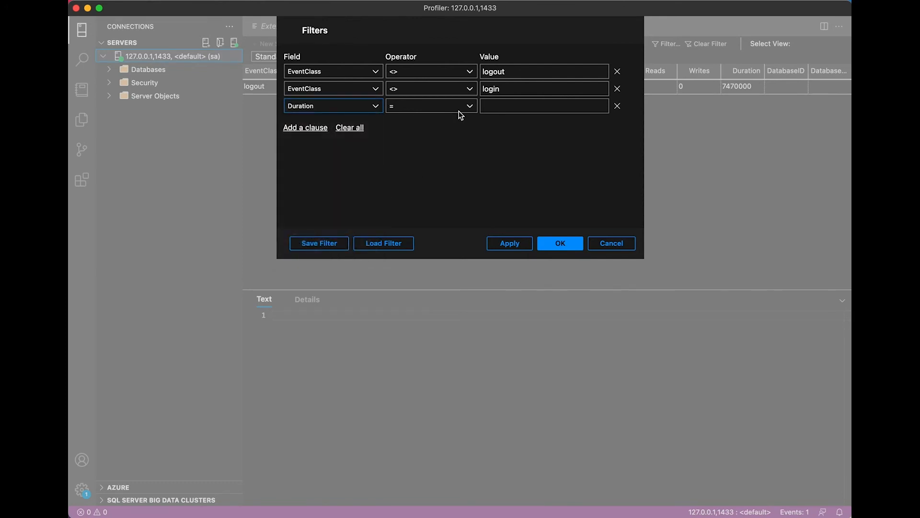
{"action": "left_click", "coordinate": [459, 108]}
{"action": "left_click", "coordinate": [456, 163]}
{"action": "left_click", "coordinate": [555, 107]}
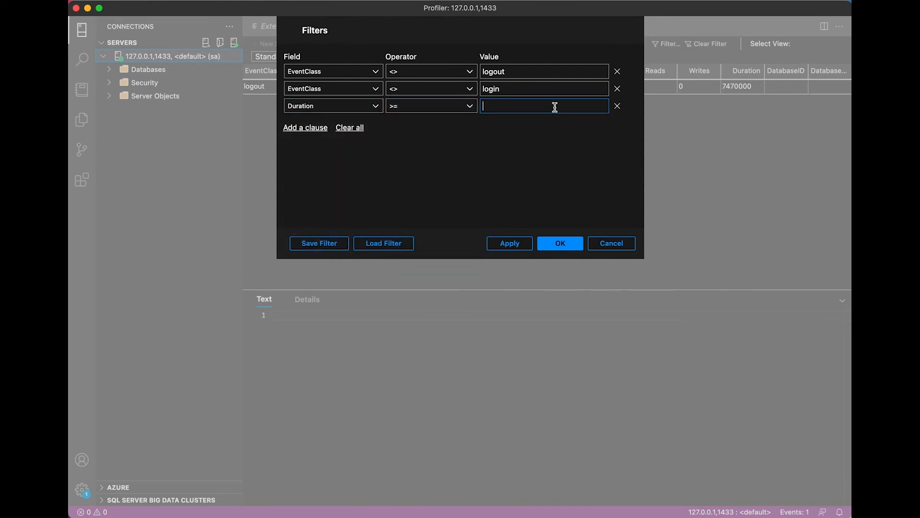
{"action": "type", "text": "2000"}
{"action": "type", "text": "000"}
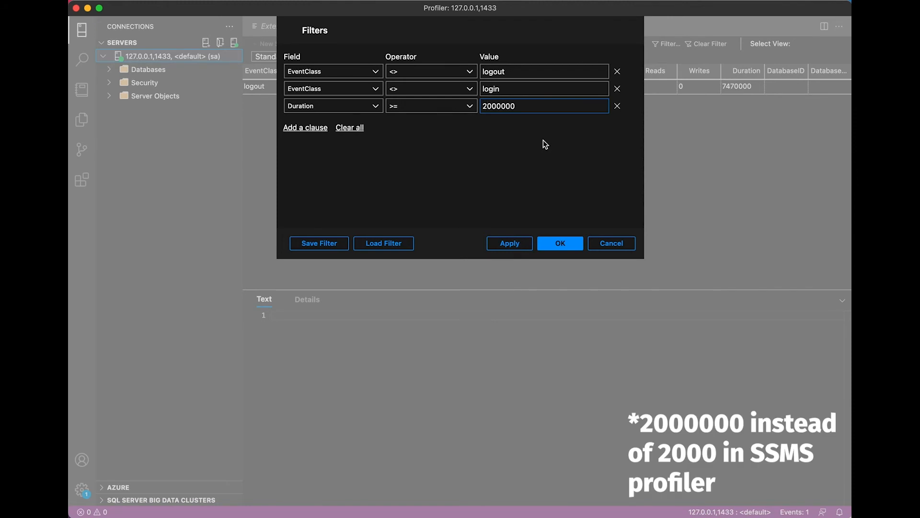
{"action": "left_click", "coordinate": [513, 247]}
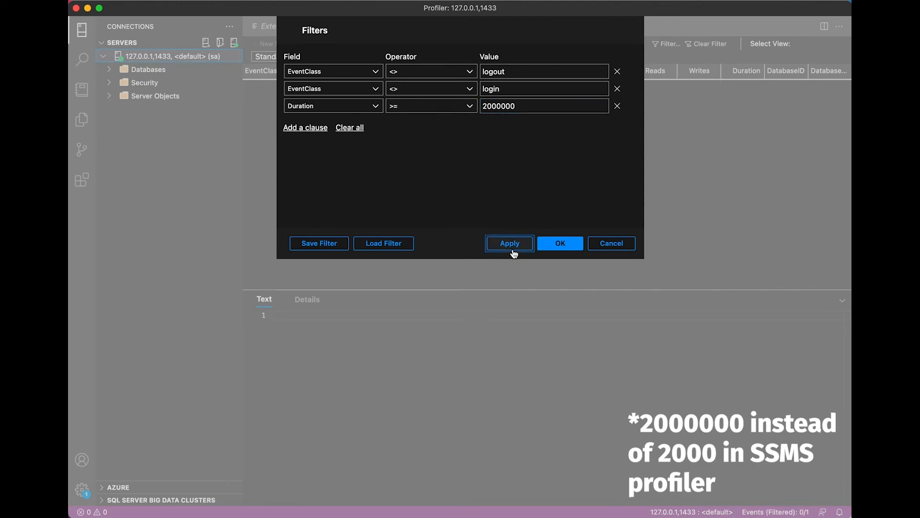
{"action": "left_click", "coordinate": [569, 246]}
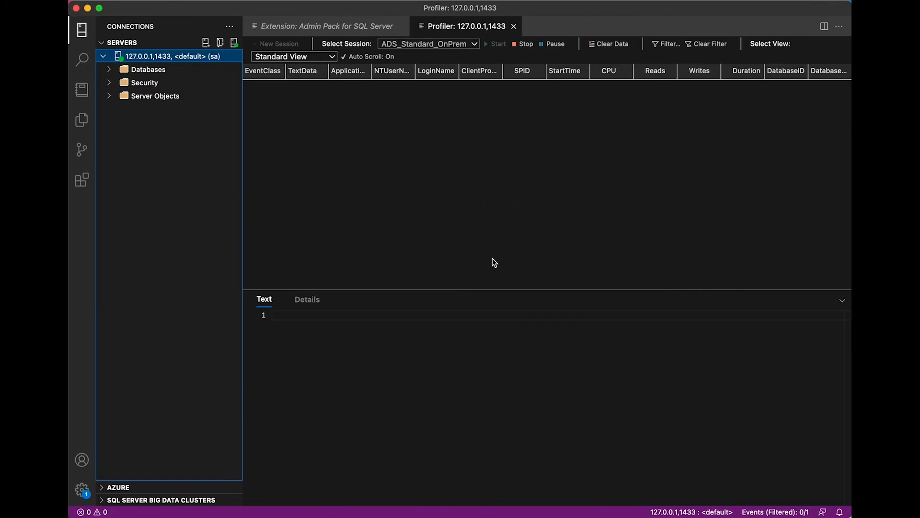
Step: Stop the Profiler session and clear all filter clauses from the trace
{"action": "left_click", "coordinate": [517, 48]}
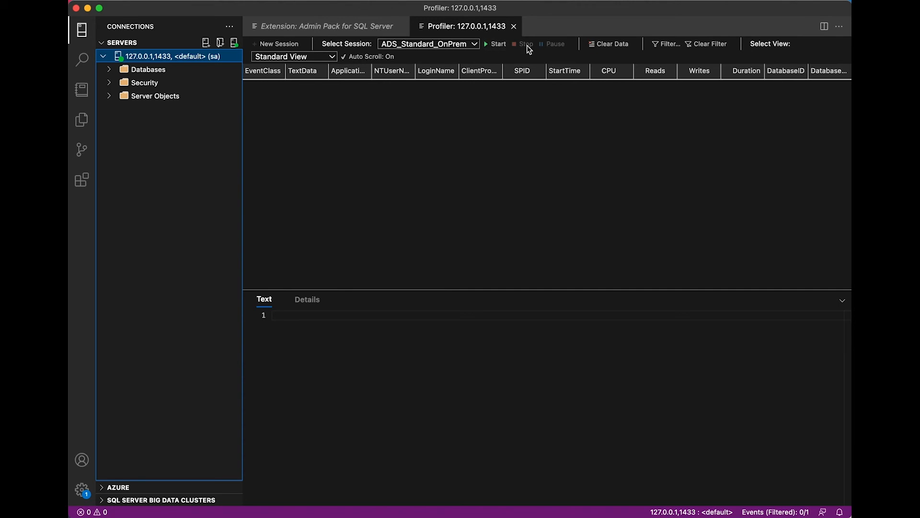
{"action": "left_click", "coordinate": [667, 45]}
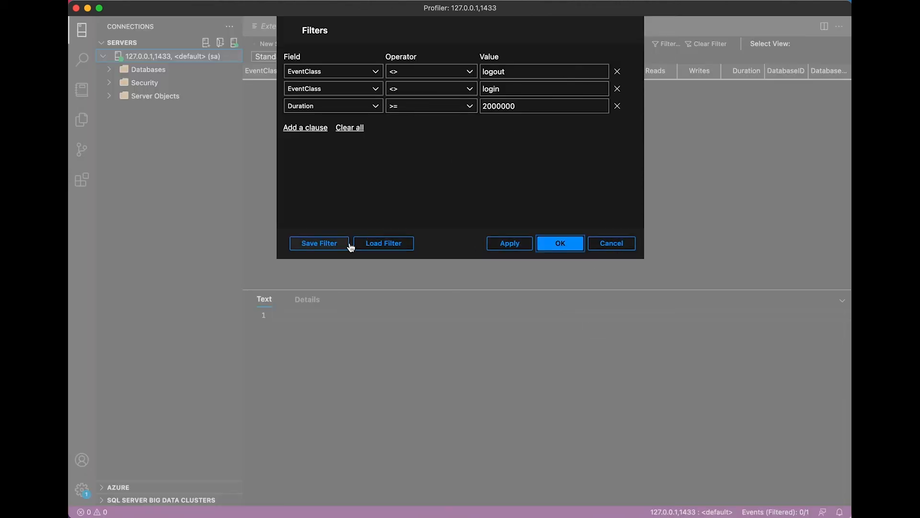
{"action": "left_click", "coordinate": [353, 128]}
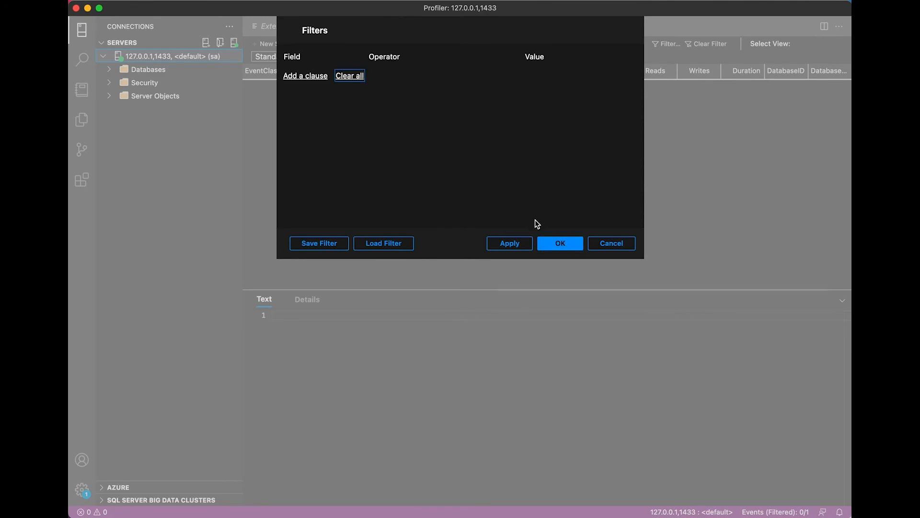
{"action": "left_click", "coordinate": [509, 246]}
{"action": "left_click", "coordinate": [561, 244]}
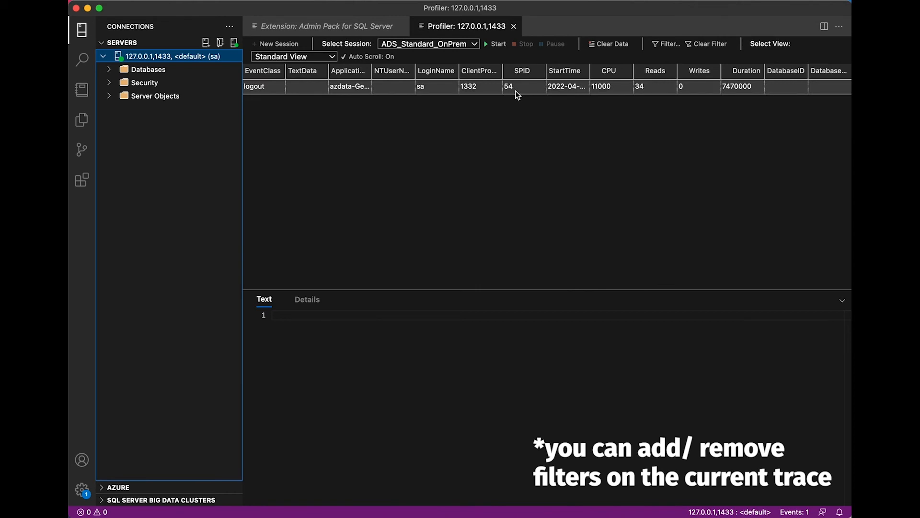
{"action": "left_click", "coordinate": [663, 47]}
{"action": "left_click", "coordinate": [612, 248]}
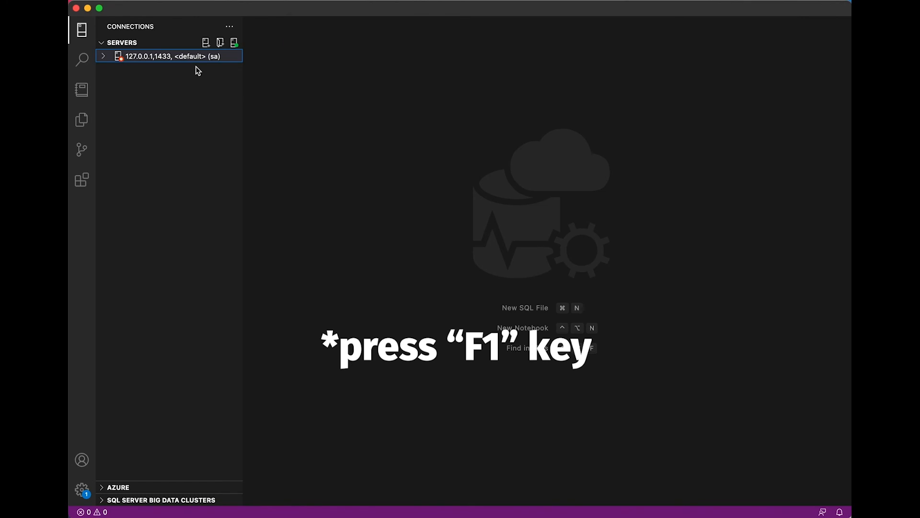
Step: Run Azure: Sign In from the command palette, start adding a linked account, and close the Linked accounts panel
{"action": "key", "text": "F1"}
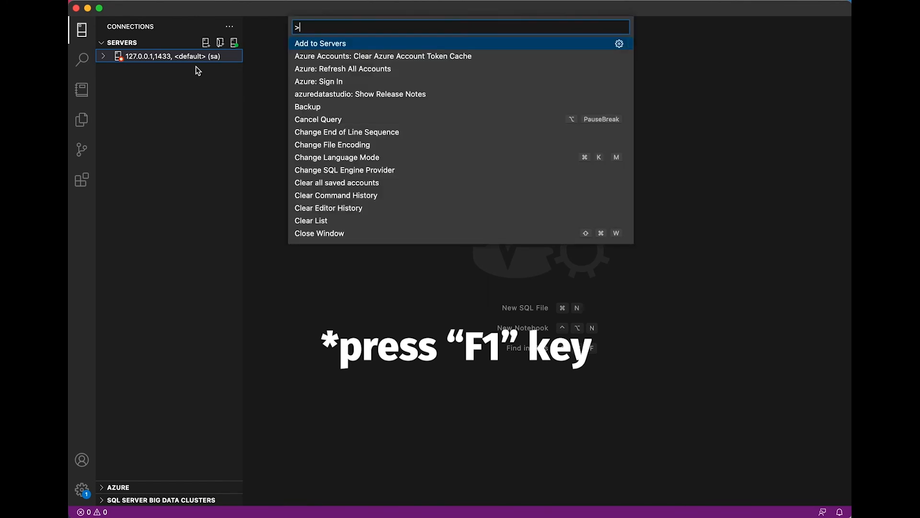
{"action": "left_click", "coordinate": [362, 85]}
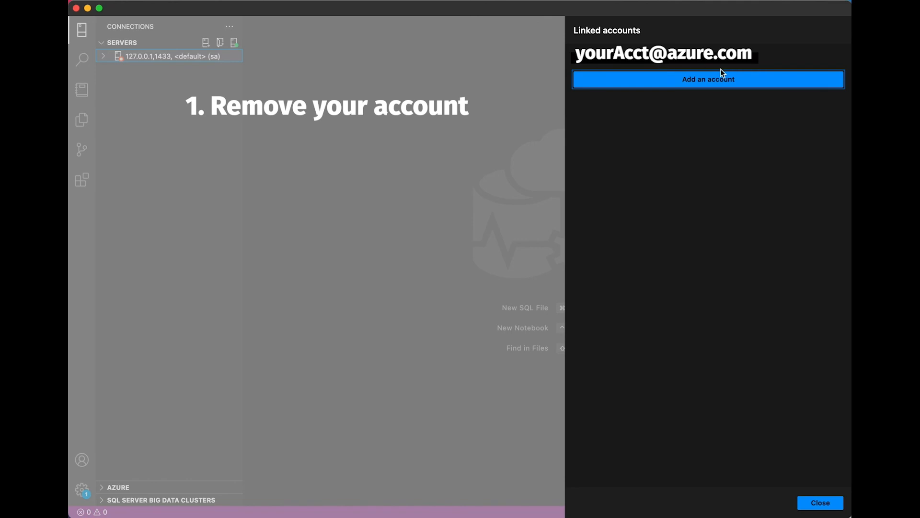
{"action": "left_click", "coordinate": [745, 84]}
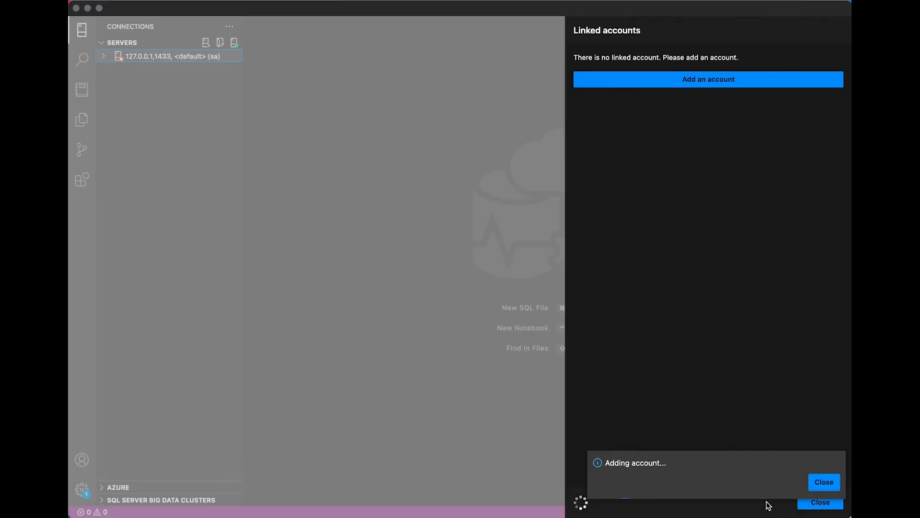
{"action": "left_click", "coordinate": [822, 481]}
{"action": "left_click", "coordinate": [823, 502]}
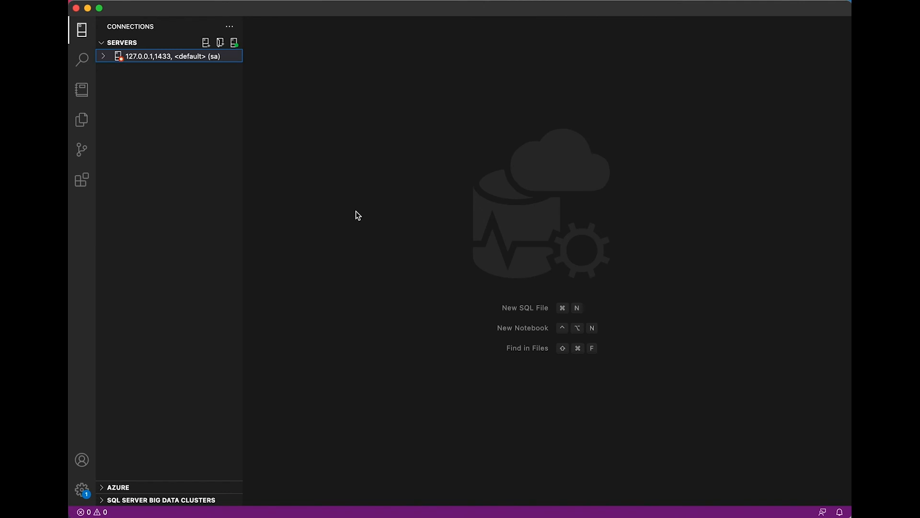